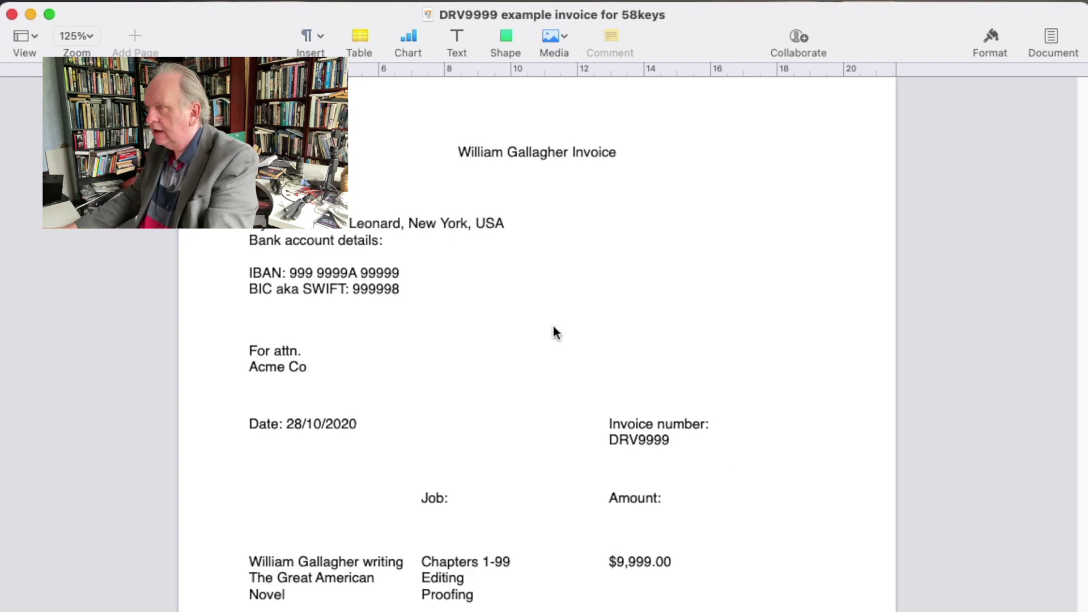
Export the invoice document as a PDF named wg_DRV9999.pdf to the Desktop
{"action": "left_click", "coordinate": [647, 442]}
{"action": "double_click", "coordinate": [647, 442]}
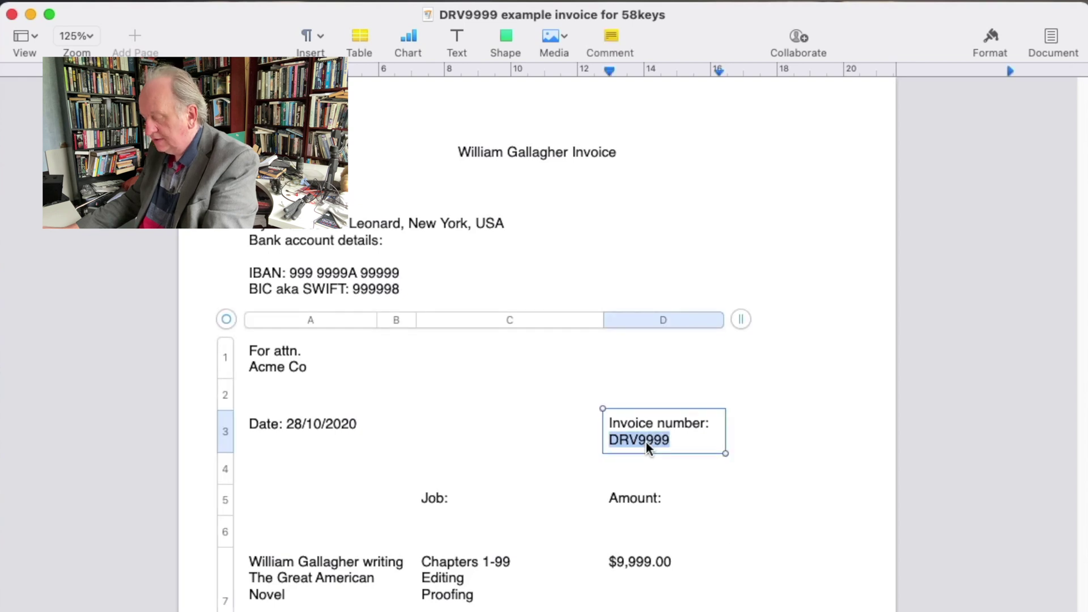
{"action": "left_click", "coordinate": [459, 434]}
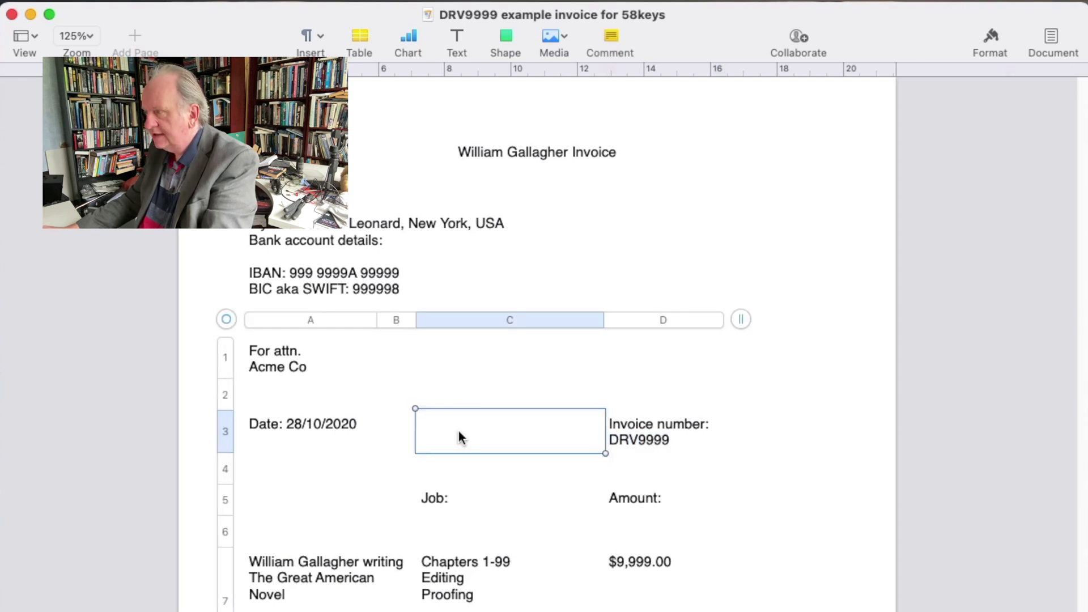
{"action": "left_click", "coordinate": [969, 470]}
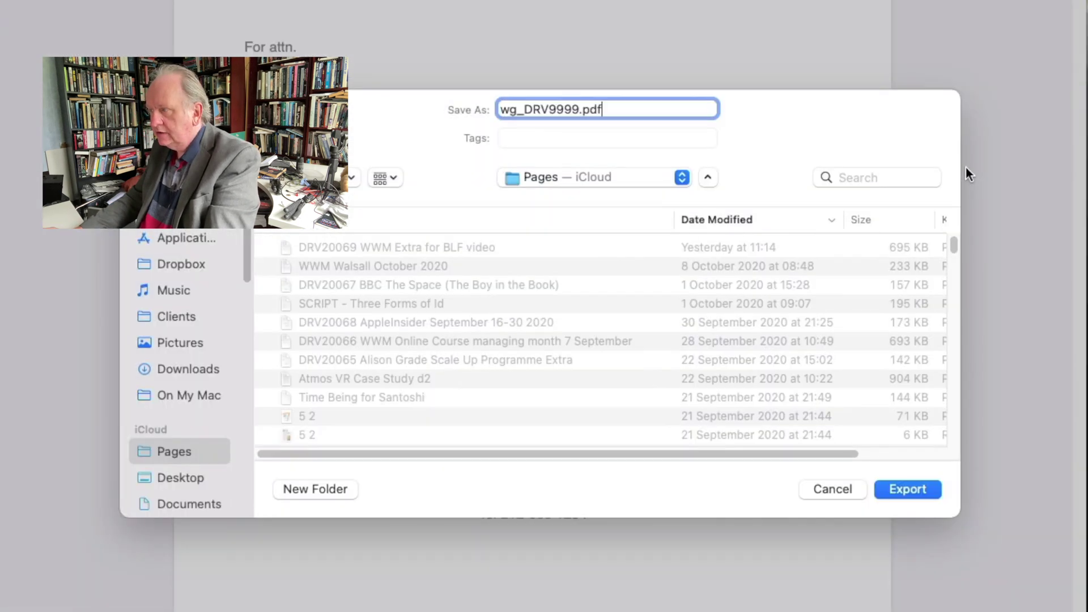
{"action": "key", "text": "super+d"}
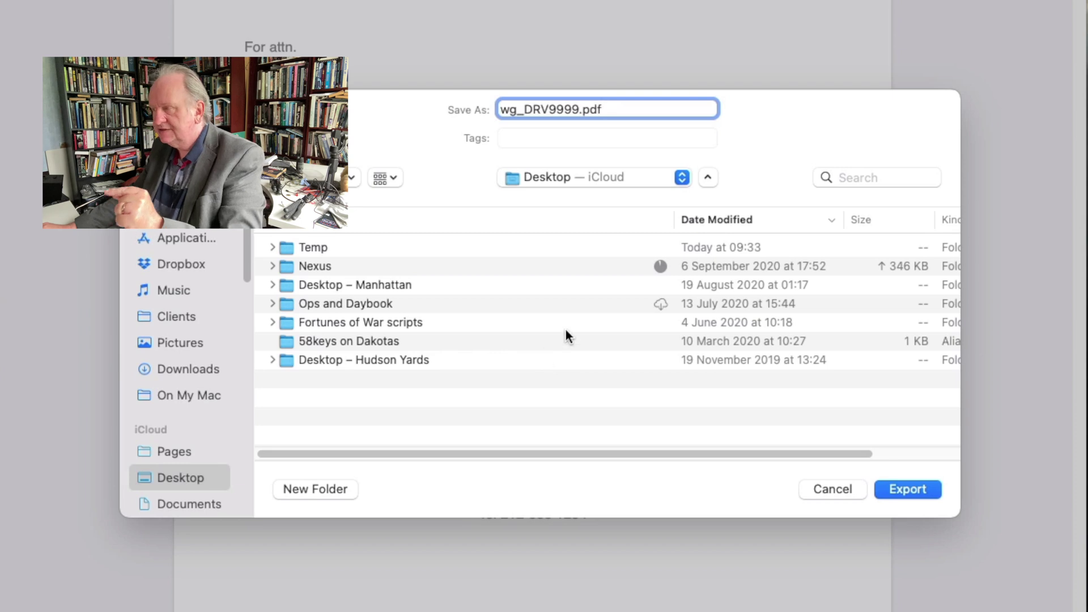
{"action": "left_click", "coordinate": [914, 490]}
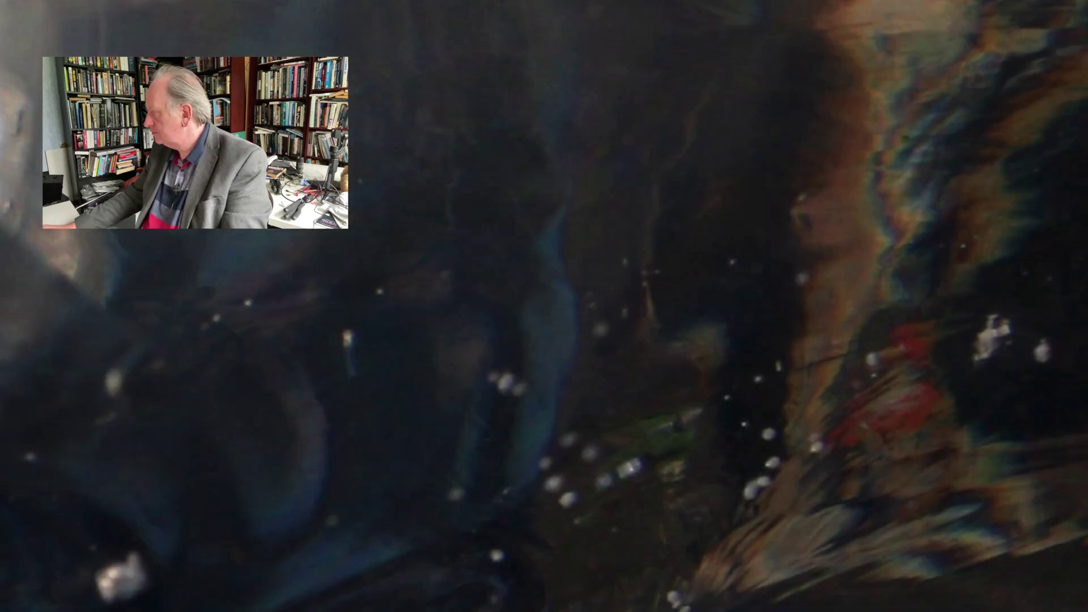
Resize the Finder window and move wg_DRV9999.pdf from the Desktop into the shared Invoices folder in Dropbox
{"action": "left_click_drag", "start_coordinate": [372, 466], "coordinate": [333, 326]}
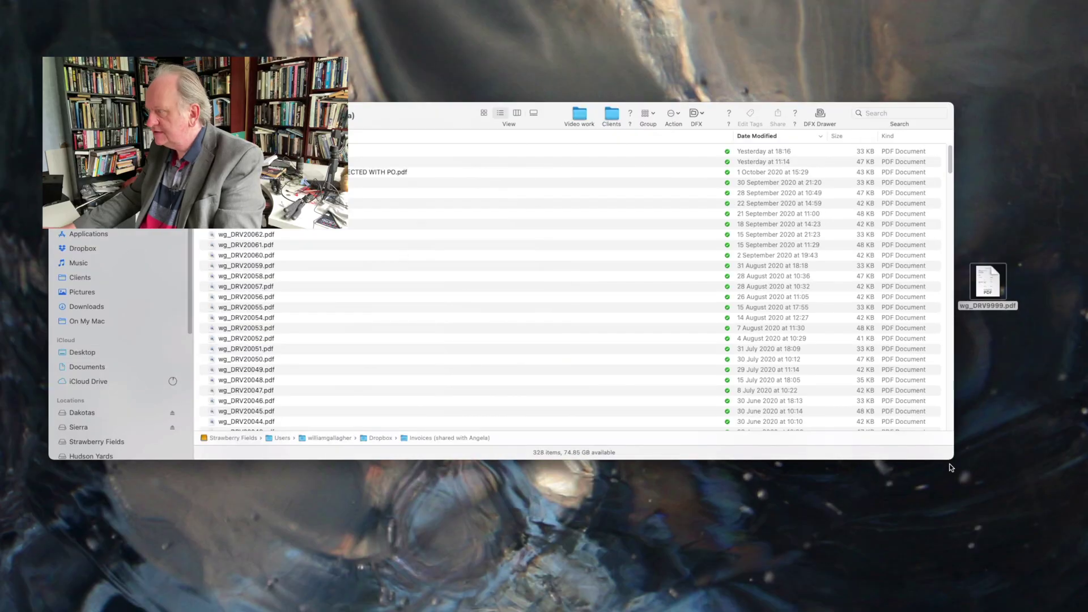
{"action": "left_click_drag", "start_coordinate": [954, 460], "coordinate": [749, 573]}
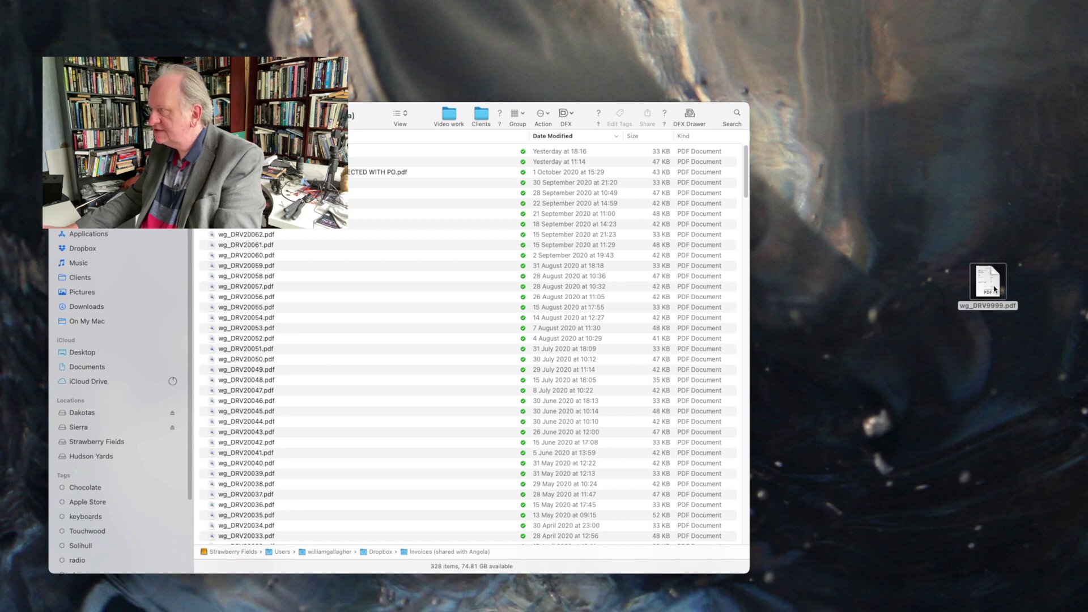
{"action": "left_click_drag", "start_coordinate": [988, 282], "coordinate": [398, 246]}
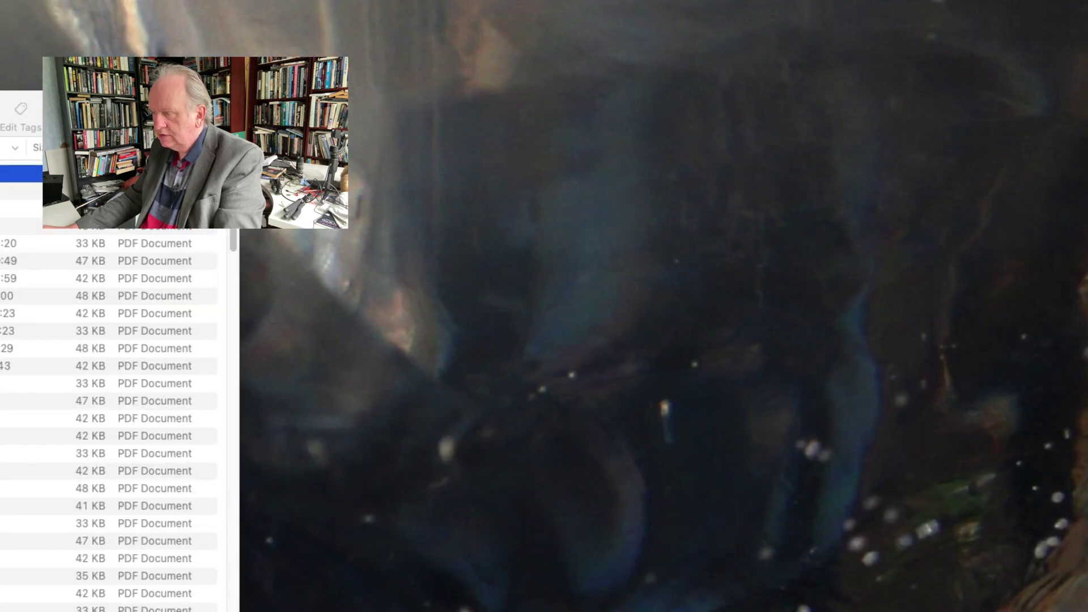
Submit the invoice details with description "Test for 58keys", client "You" and amount £99,999
{"action": "left_click_drag", "start_coordinate": [187, 611], "coordinate": [626, 163]}
{"action": "type", "text": "Test"}
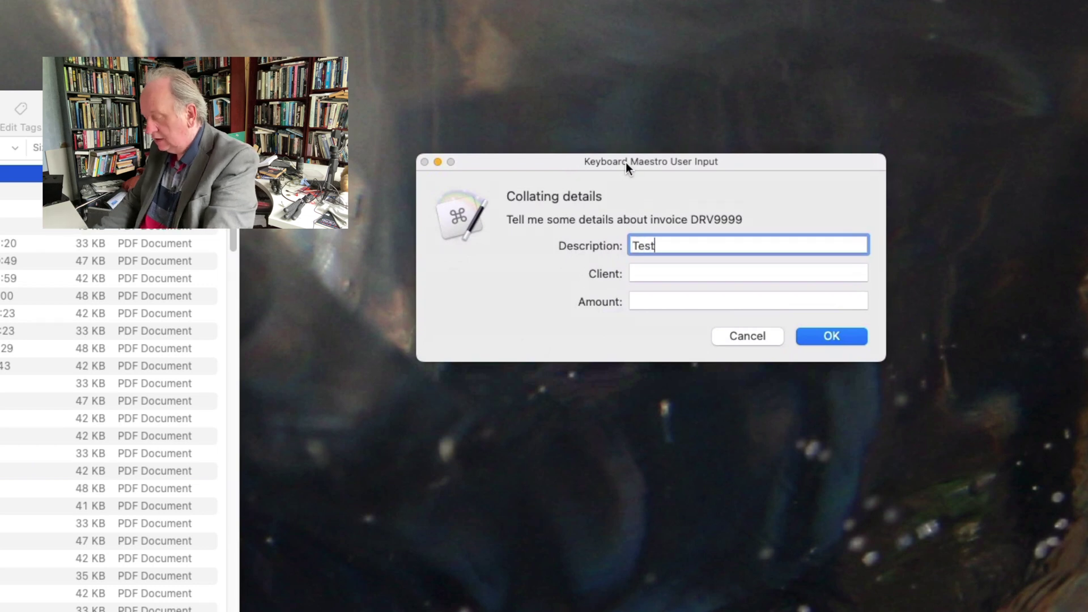
{"action": "type", "text": " for 58keys"}
{"action": "key", "text": "Tab"}
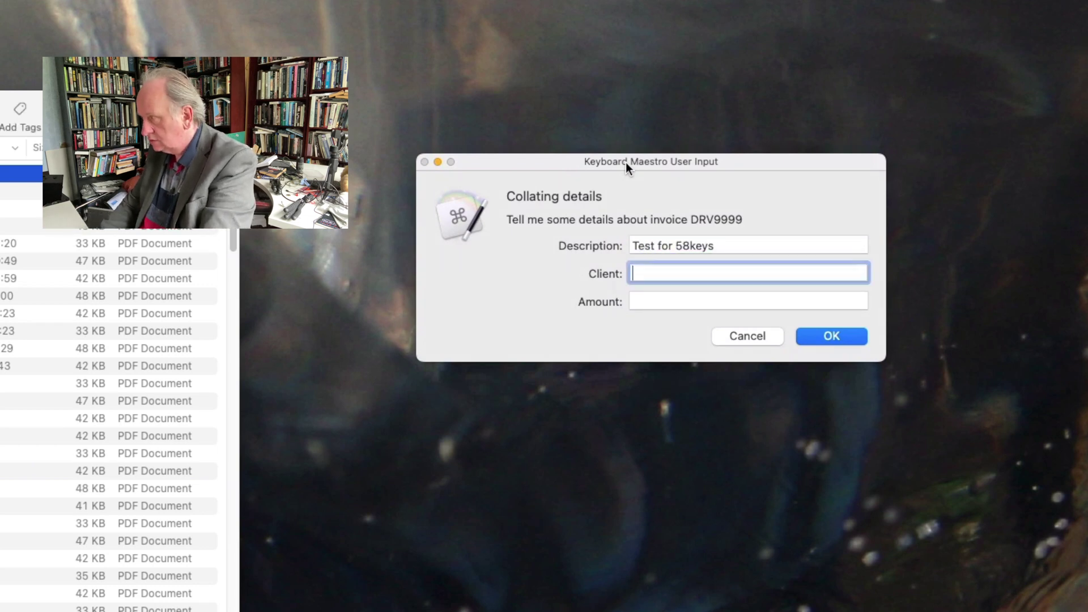
{"action": "type", "text": "You"}
{"action": "key", "text": "Tab"}
{"action": "type", "text": "£99,999"}
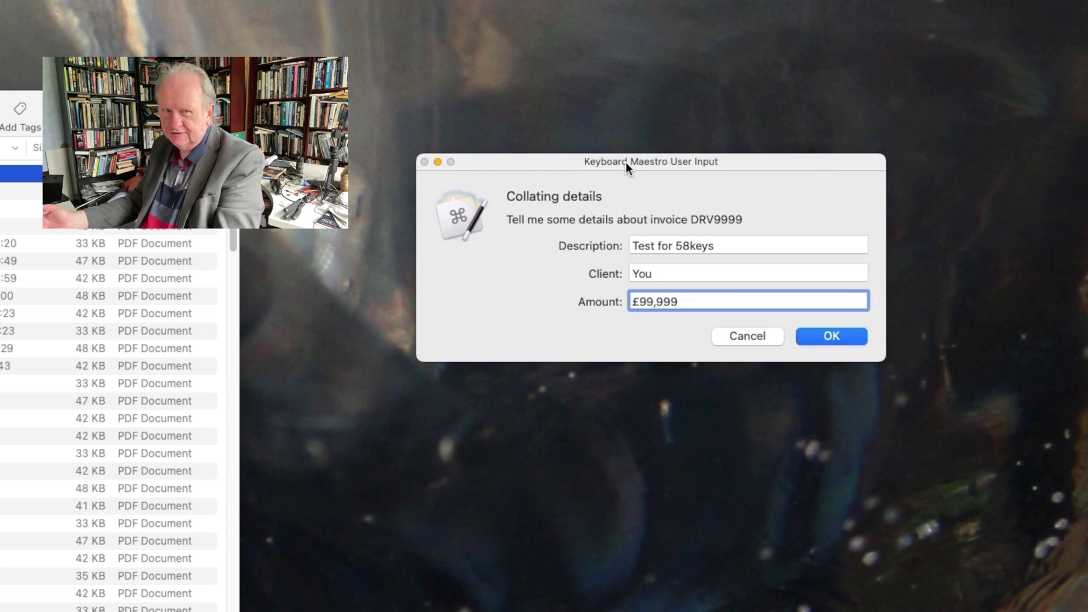
{"action": "left_click", "coordinate": [830, 336]}
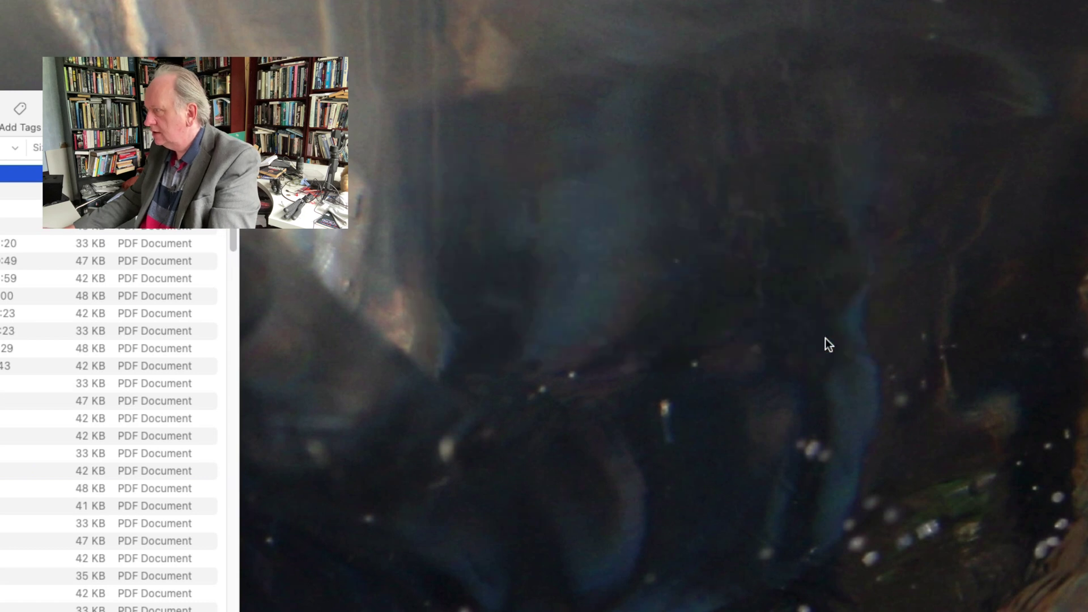
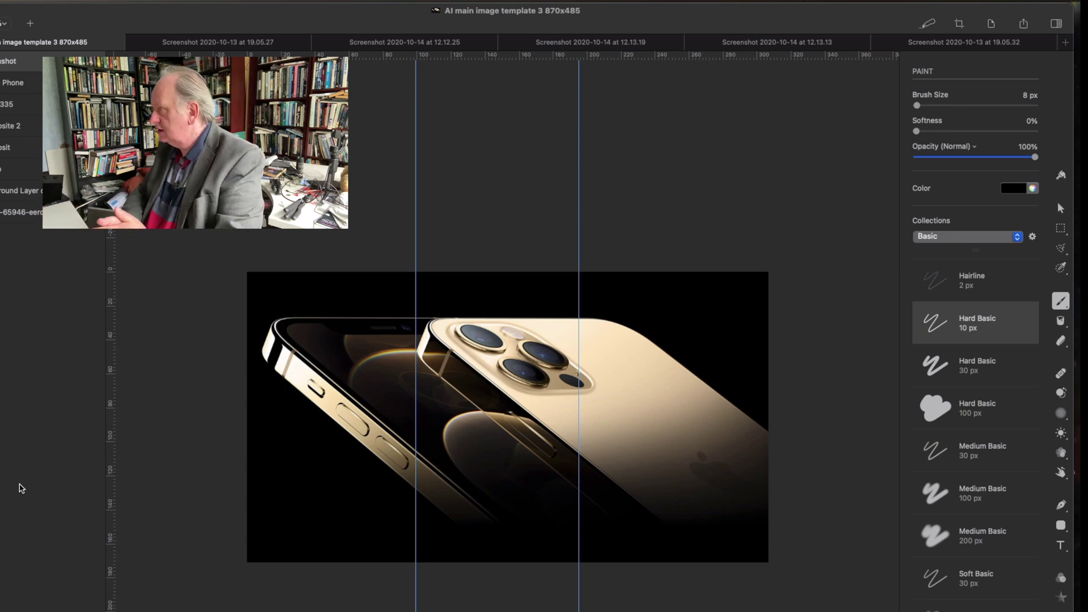
In Pixelmator Pro, run the image export macro with the title Gold iPhone and export "000 lead Gold iPhone" as PNG to the Desktop
{"action": "left_click_drag", "start_coordinate": [322, 9], "coordinate": [0, 32]}
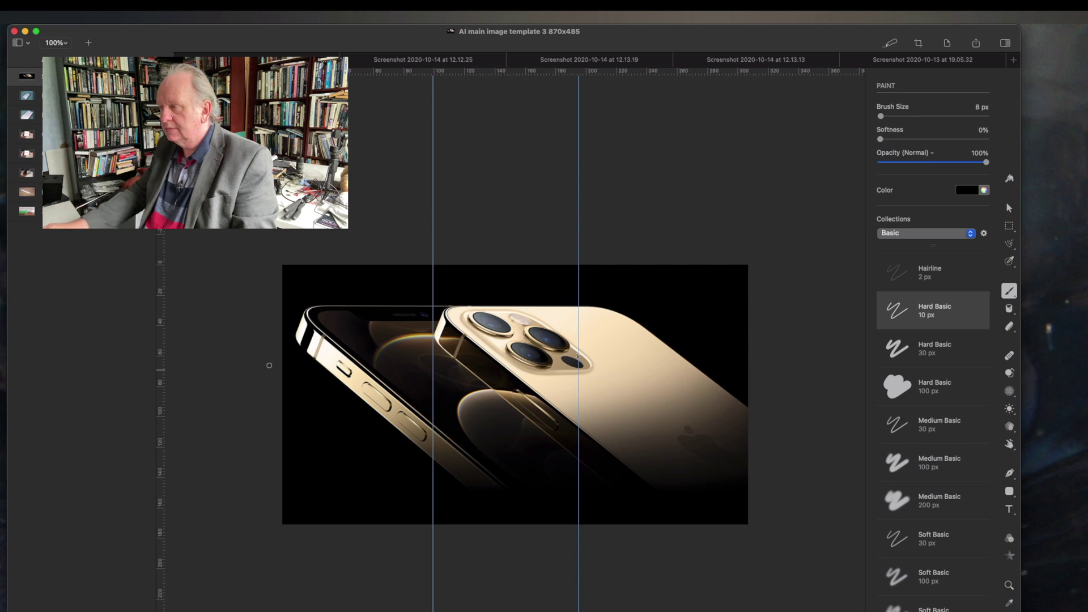
{"action": "key", "text": "v"}
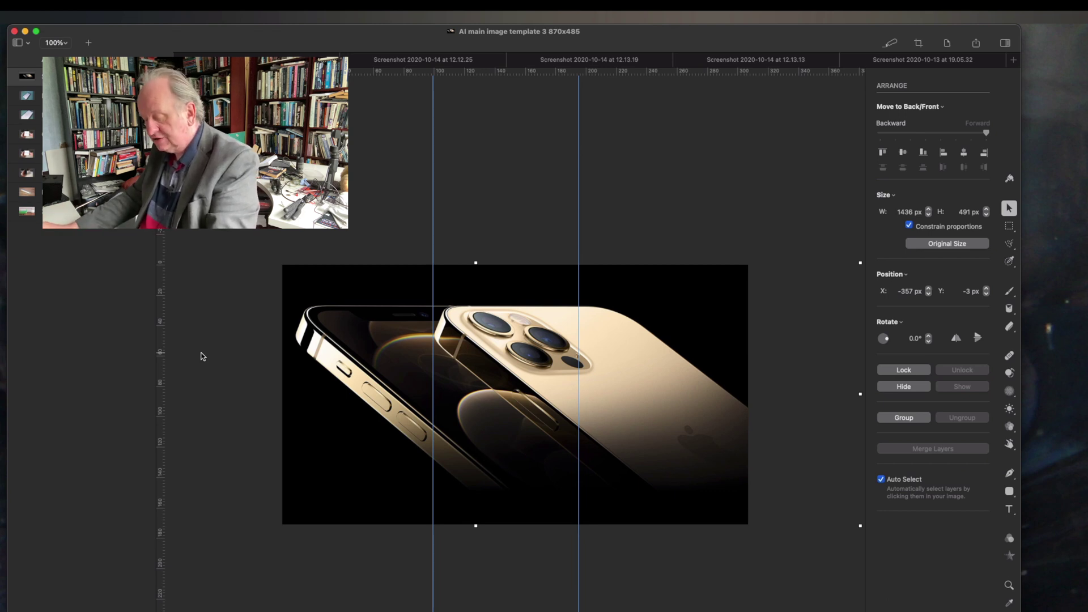
{"action": "key", "text": "ctrl+alt+super+s"}
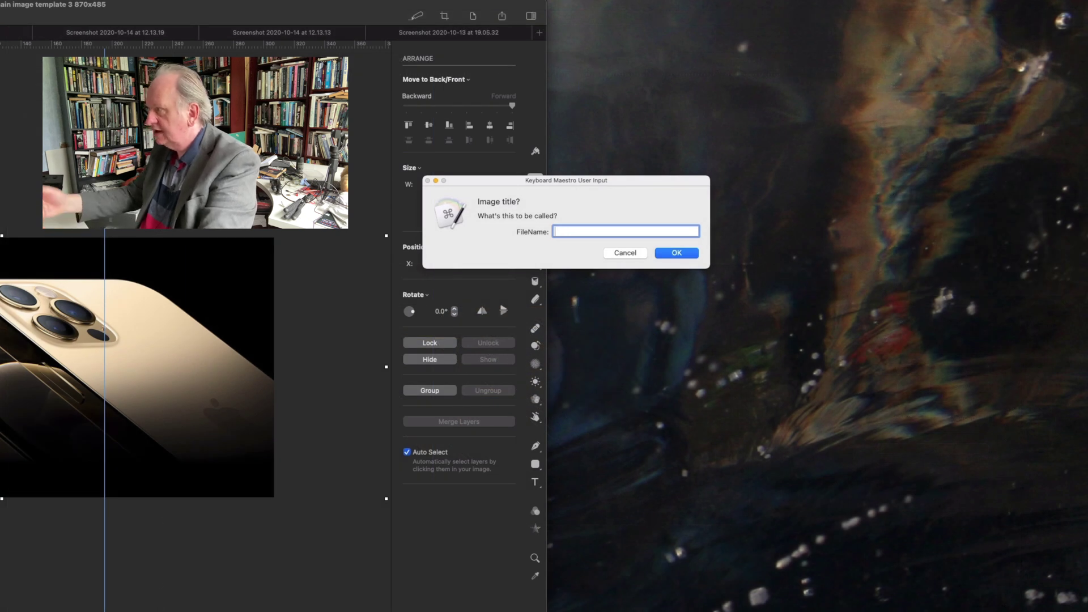
{"action": "type", "text": "Go"}
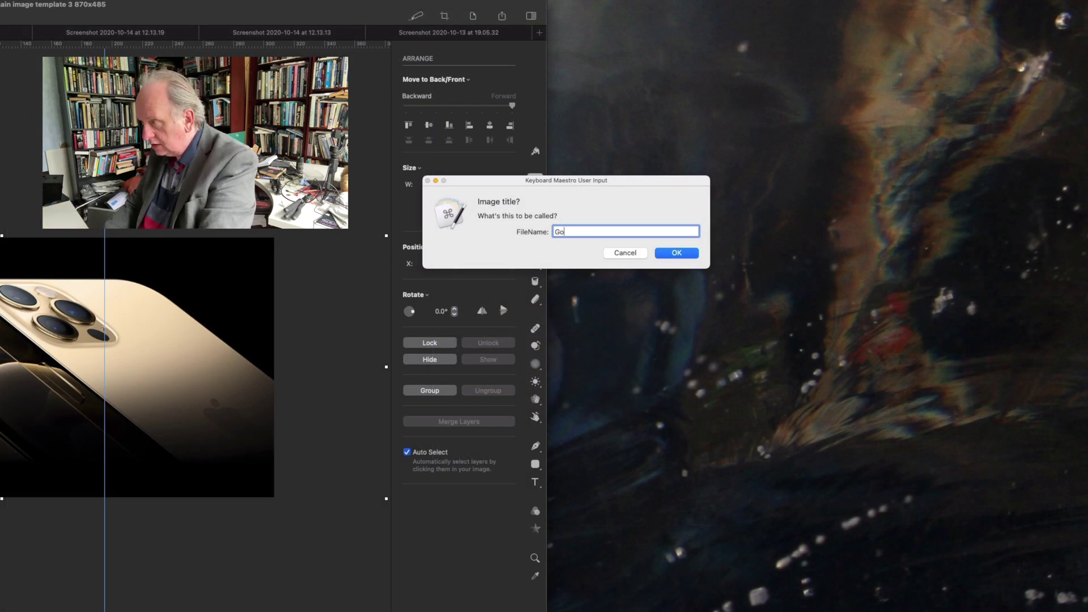
{"action": "type", "text": "ld iPhone"}
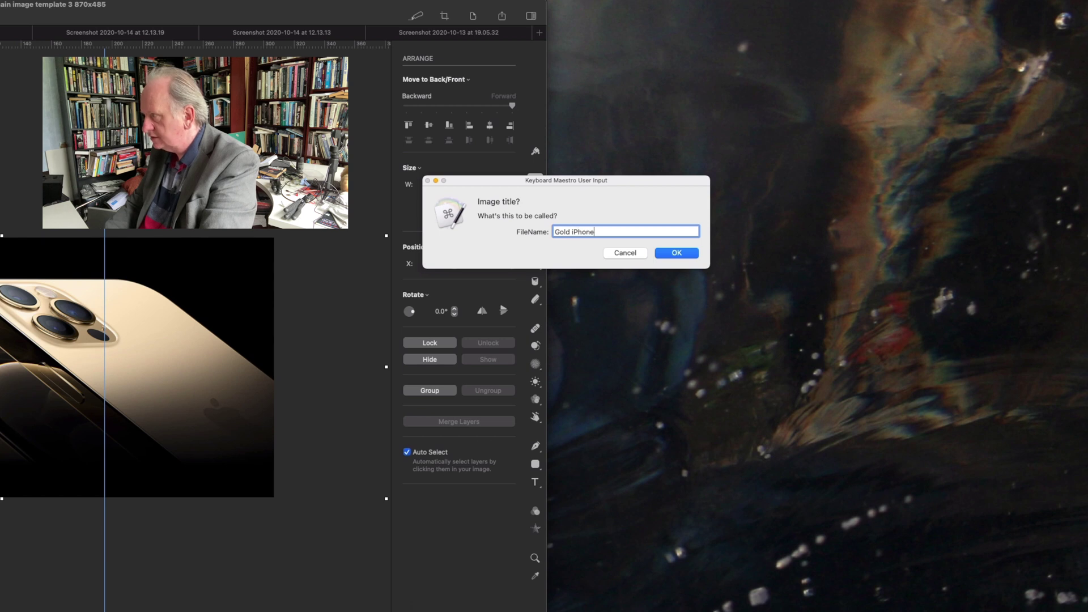
{"action": "key", "text": "Return"}
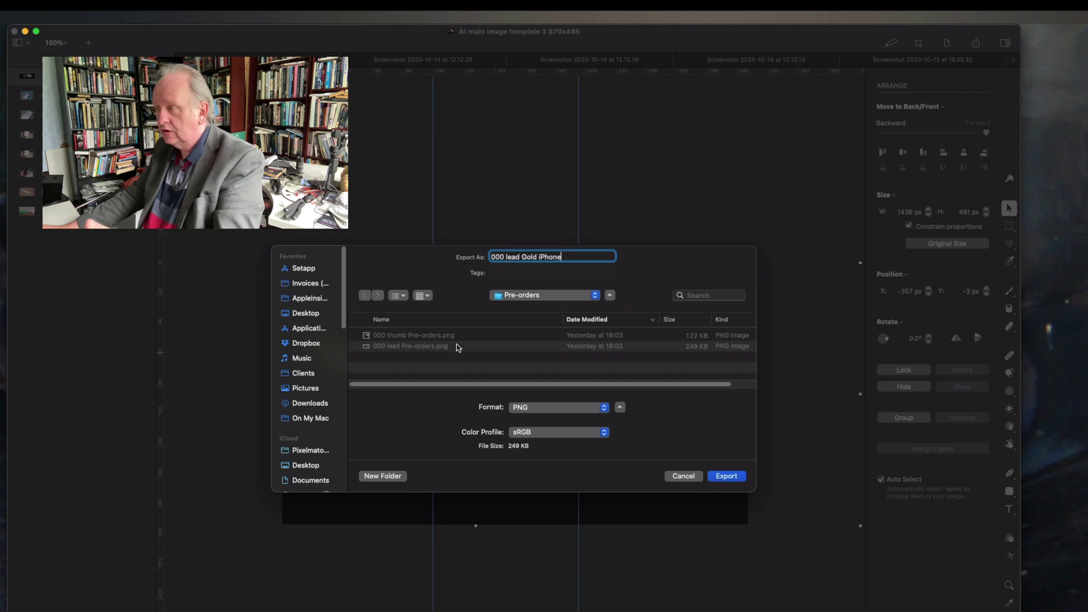
{"action": "left_click", "coordinate": [312, 319]}
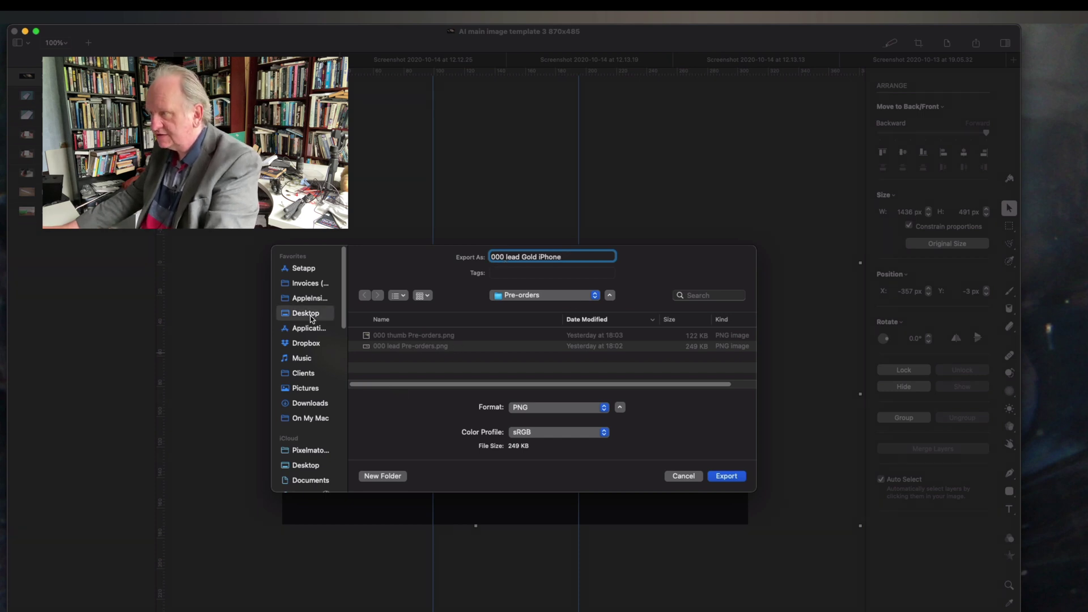
{"action": "left_click", "coordinate": [726, 476]}
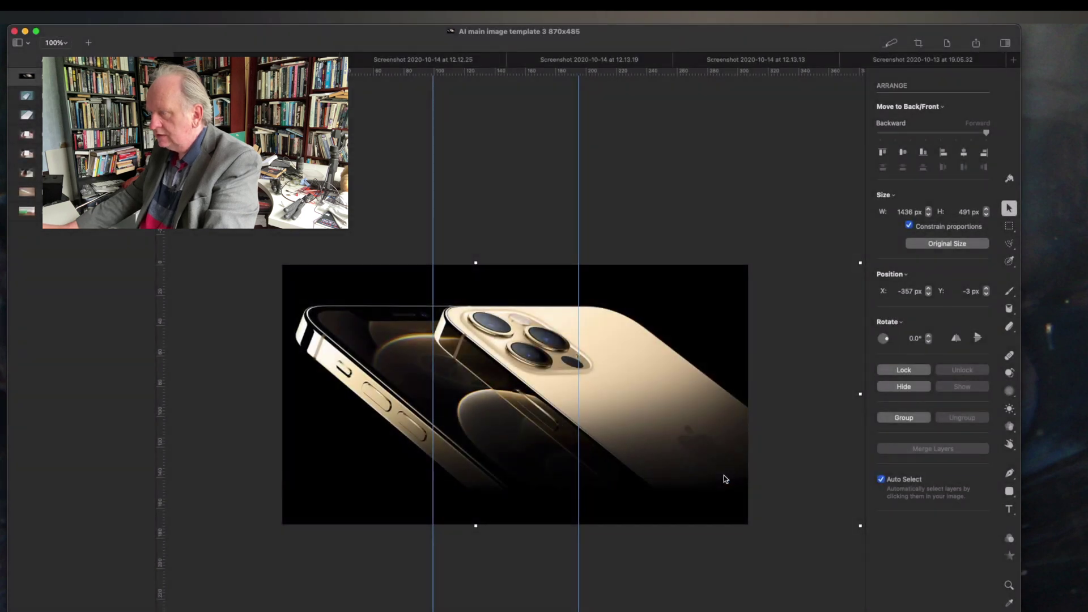
Crop the gold iPhone image to a square and scale it down proportionally to thumbnail size
{"action": "key", "text": "c"}
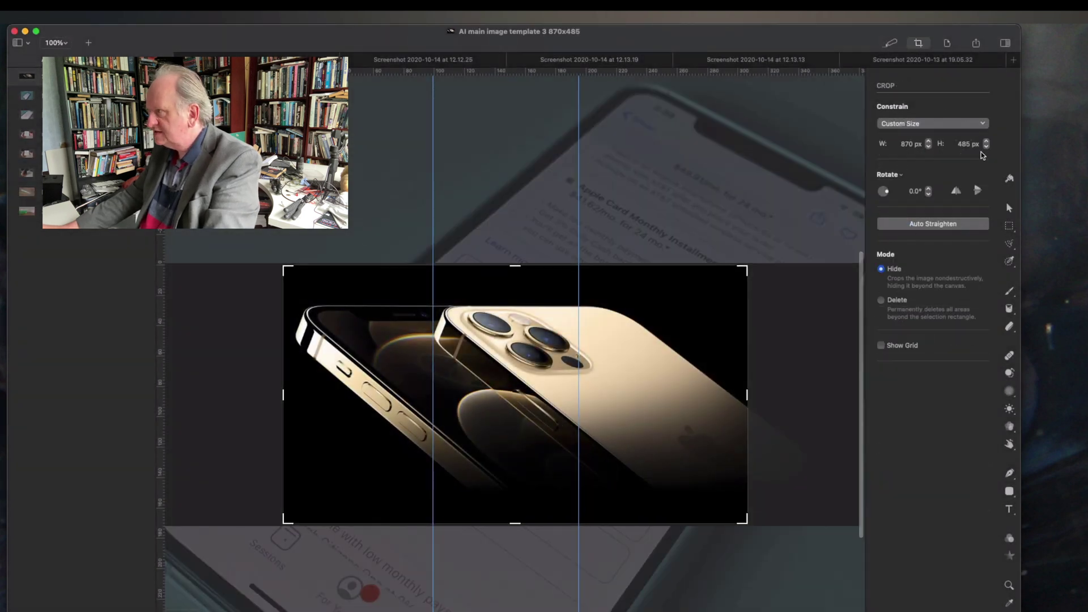
{"action": "left_click", "coordinate": [937, 124]}
{"action": "left_click", "coordinate": [921, 220]}
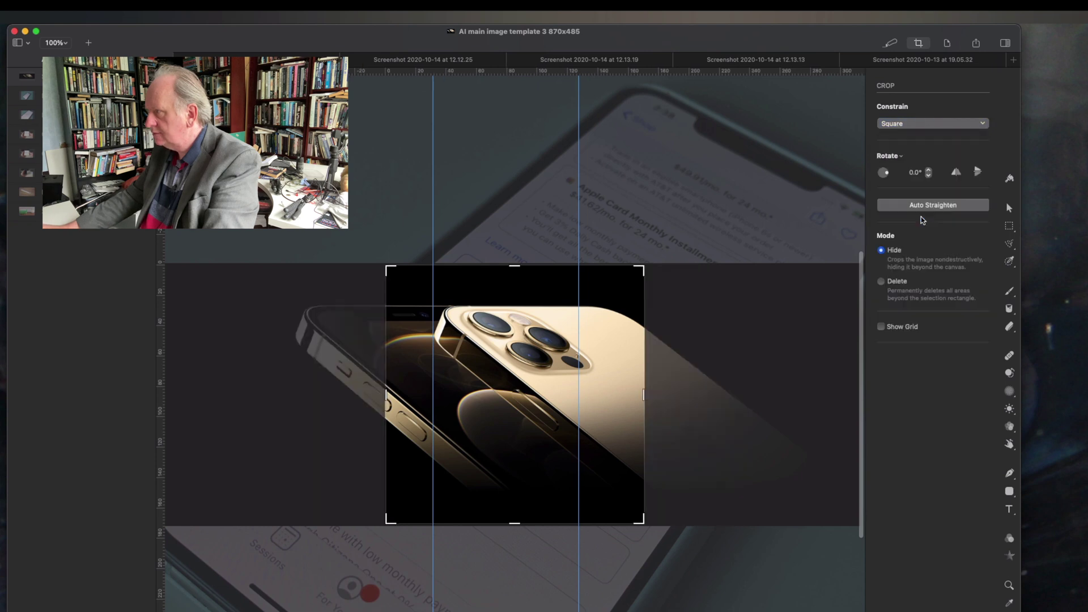
{"action": "key", "text": "Return"}
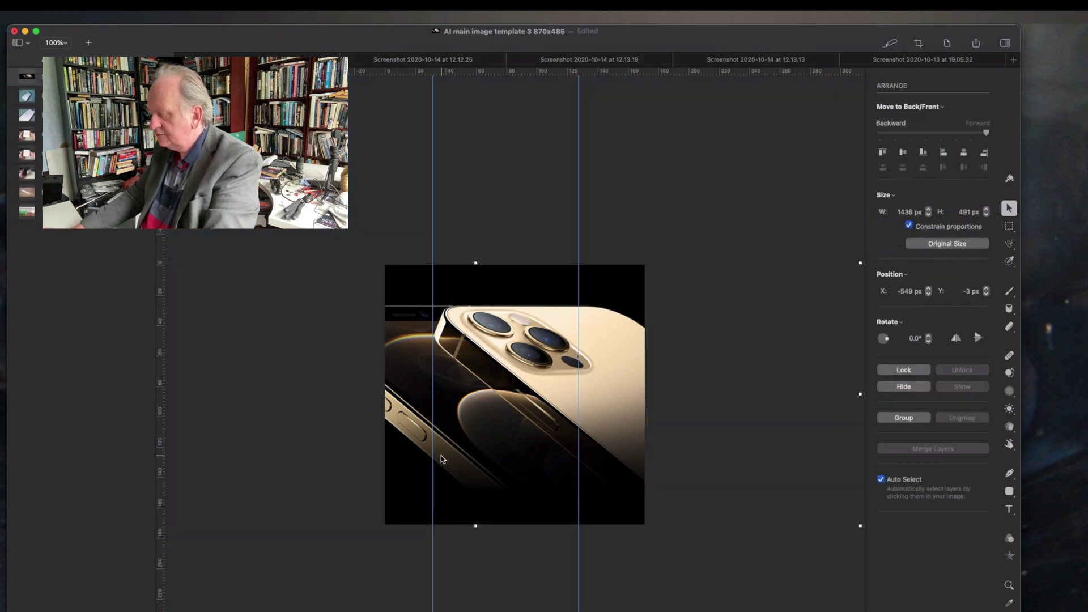
{"action": "key", "text": "alt+super+i"}
{"action": "type", "text": "485"}
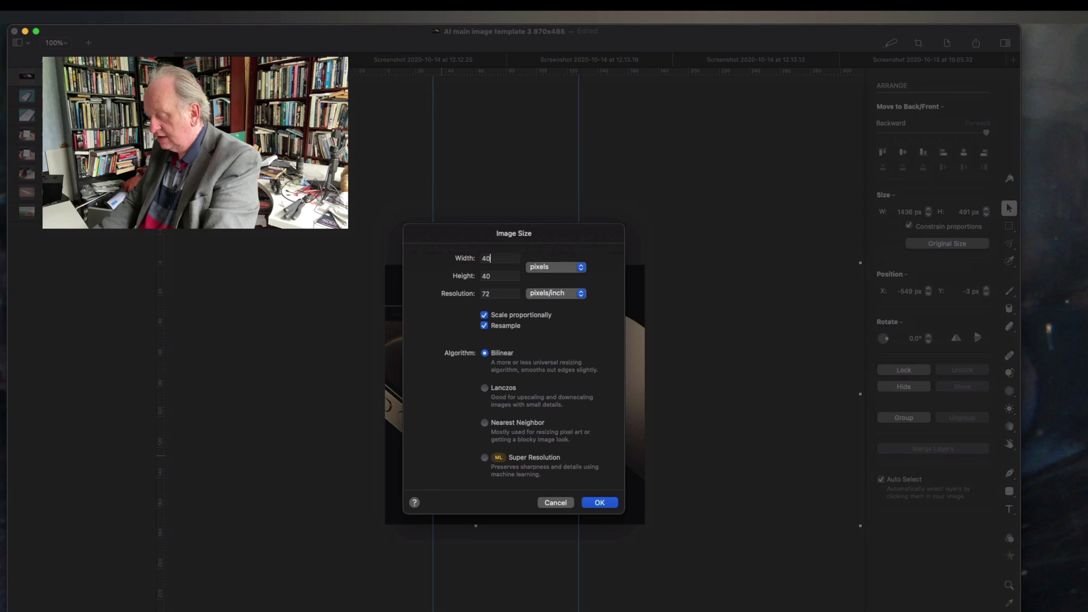
{"action": "key", "text": "Return"}
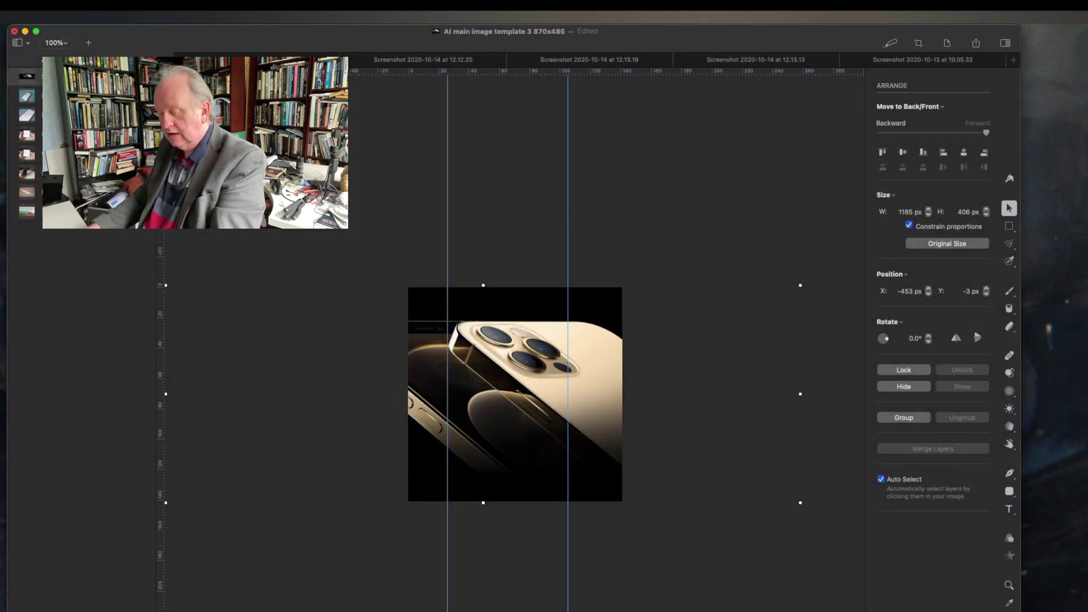
Export the square image as a PNG named "000 thumb Gold iPhone" to the Desktop
{"action": "key", "text": "shift+super+e"}
{"action": "type", "text": "000 thumb Gold iPhone"}
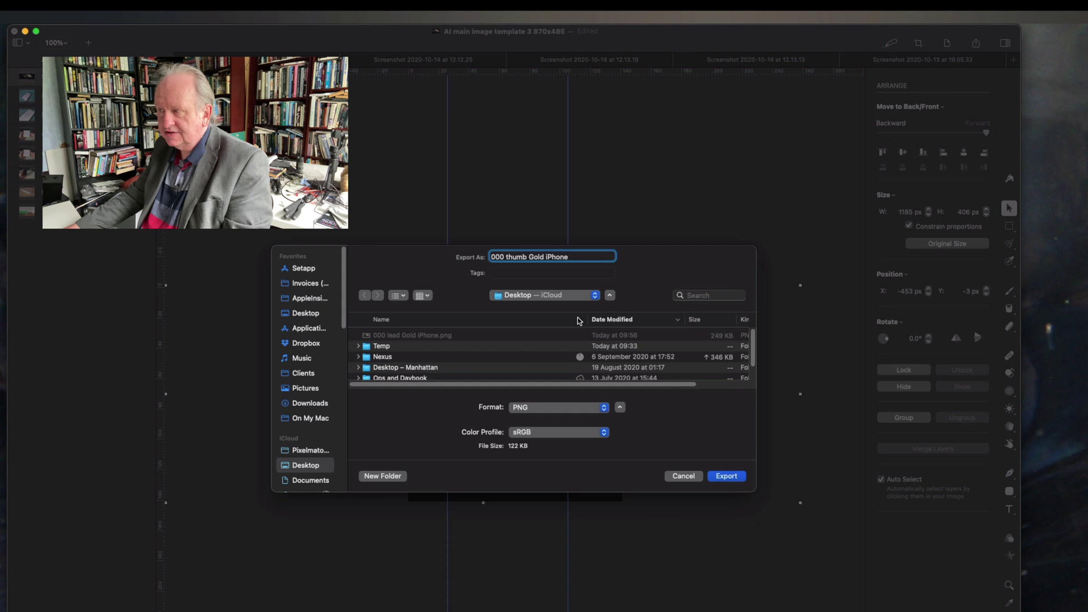
{"action": "left_click", "coordinate": [726, 477]}
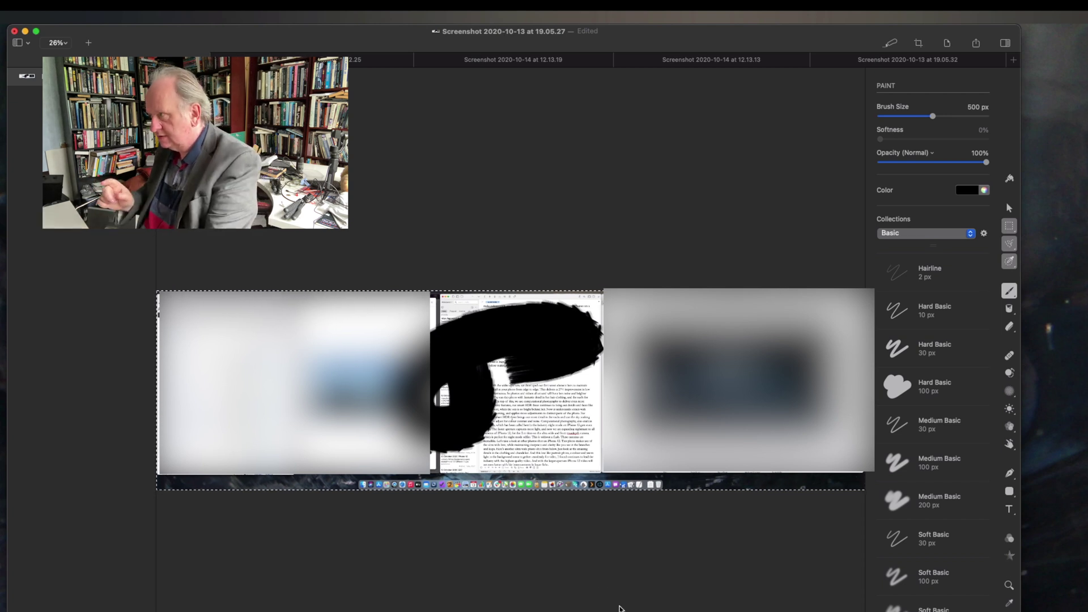
Close the document "Screenshot 2020-10-13 at 19.05.27" and discard it without saving
{"action": "key", "text": "super+w"}
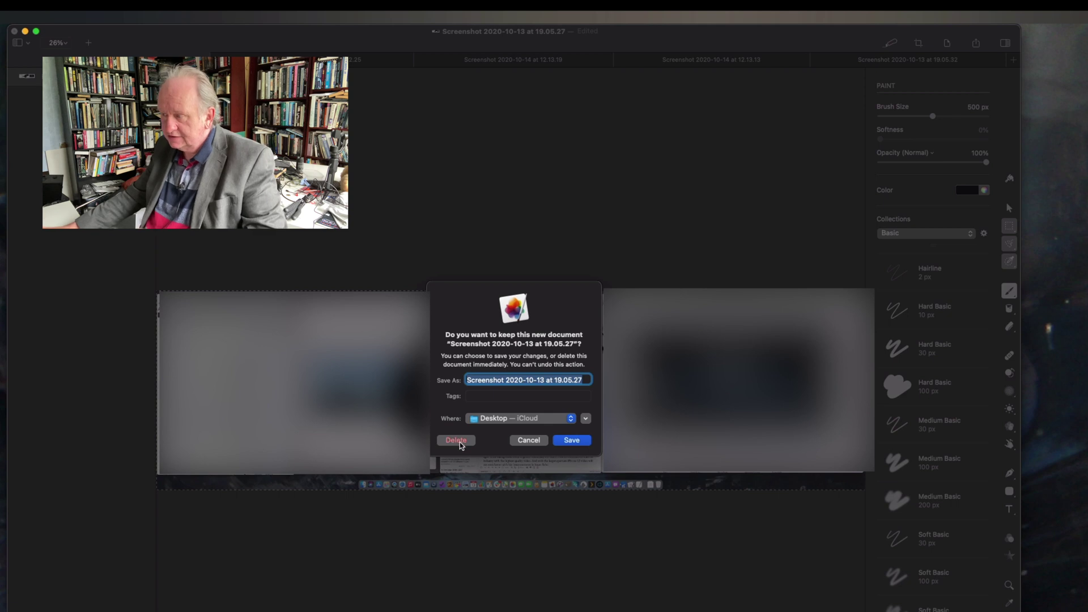
{"action": "left_click", "coordinate": [493, 443]}
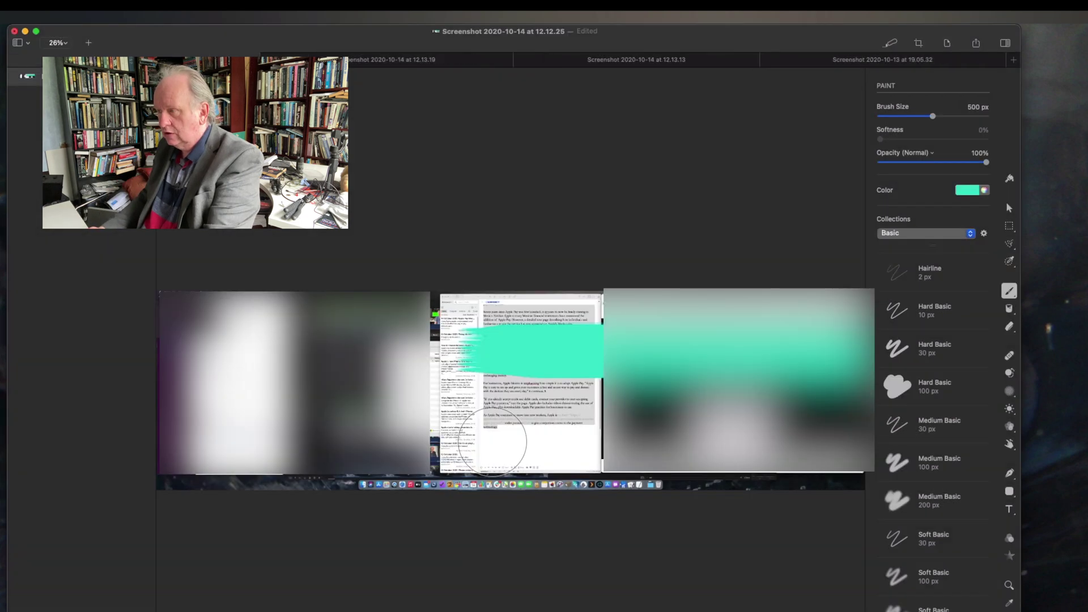